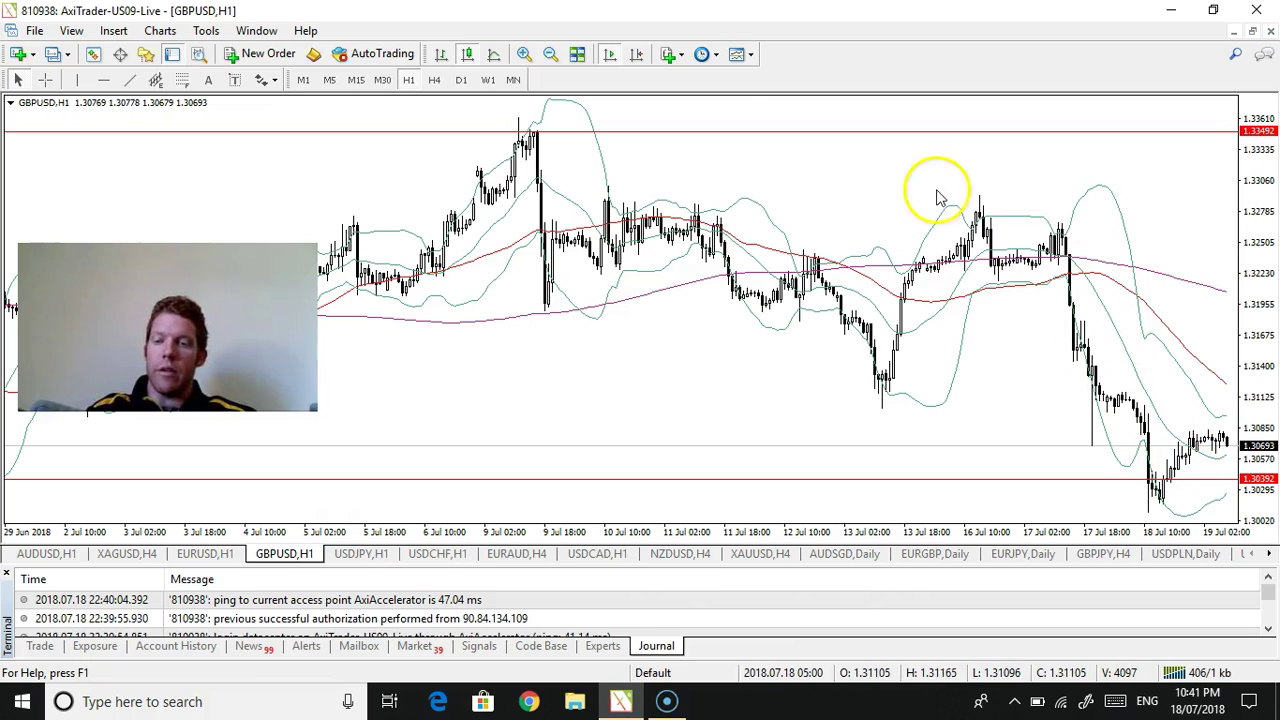
# View GBPUSD on H4 candles, go back to H1, and turn on the crosshair.
pyautogui.click(434, 81)
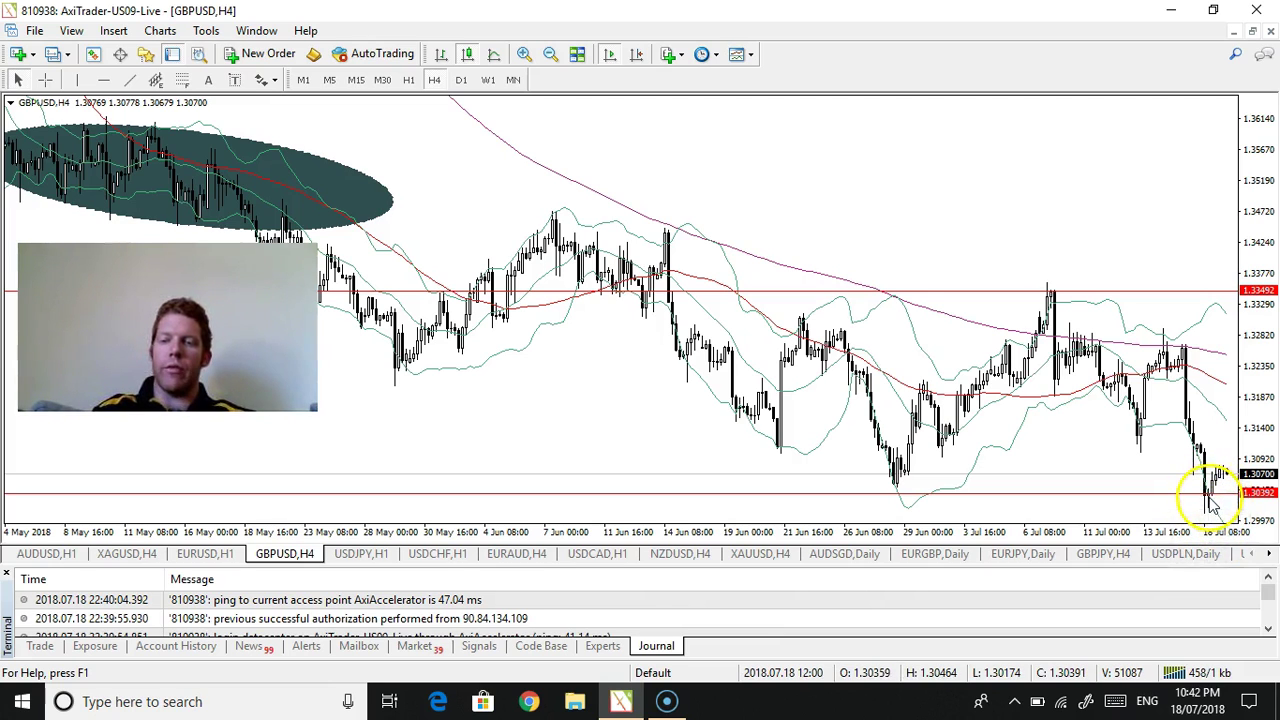
pyautogui.click(409, 80)
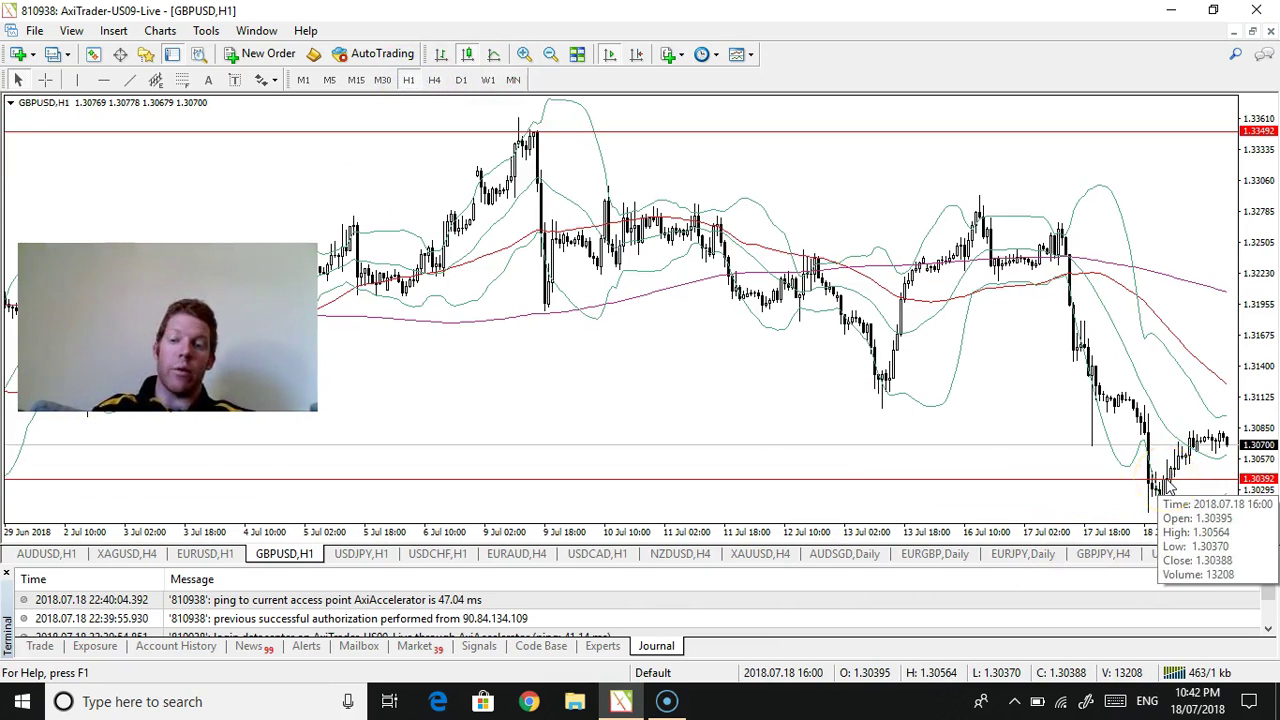
pyautogui.moveTo(1173, 474)
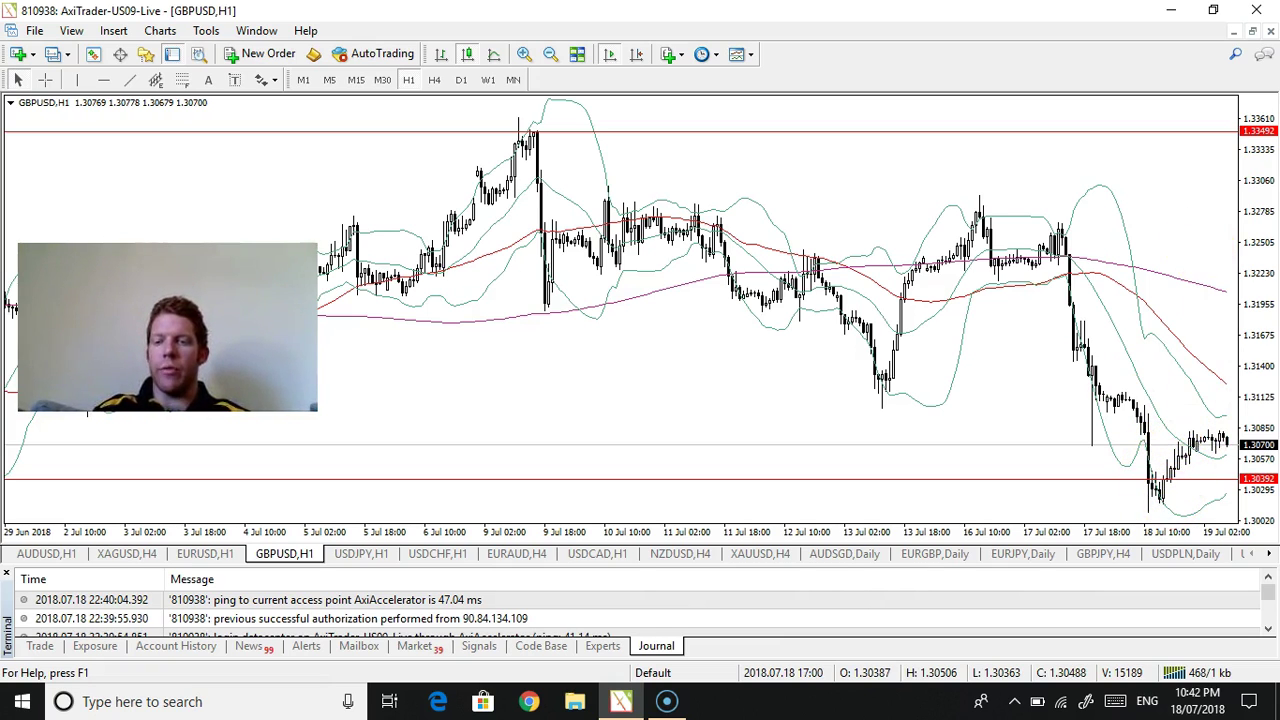
pyautogui.click(43, 81)
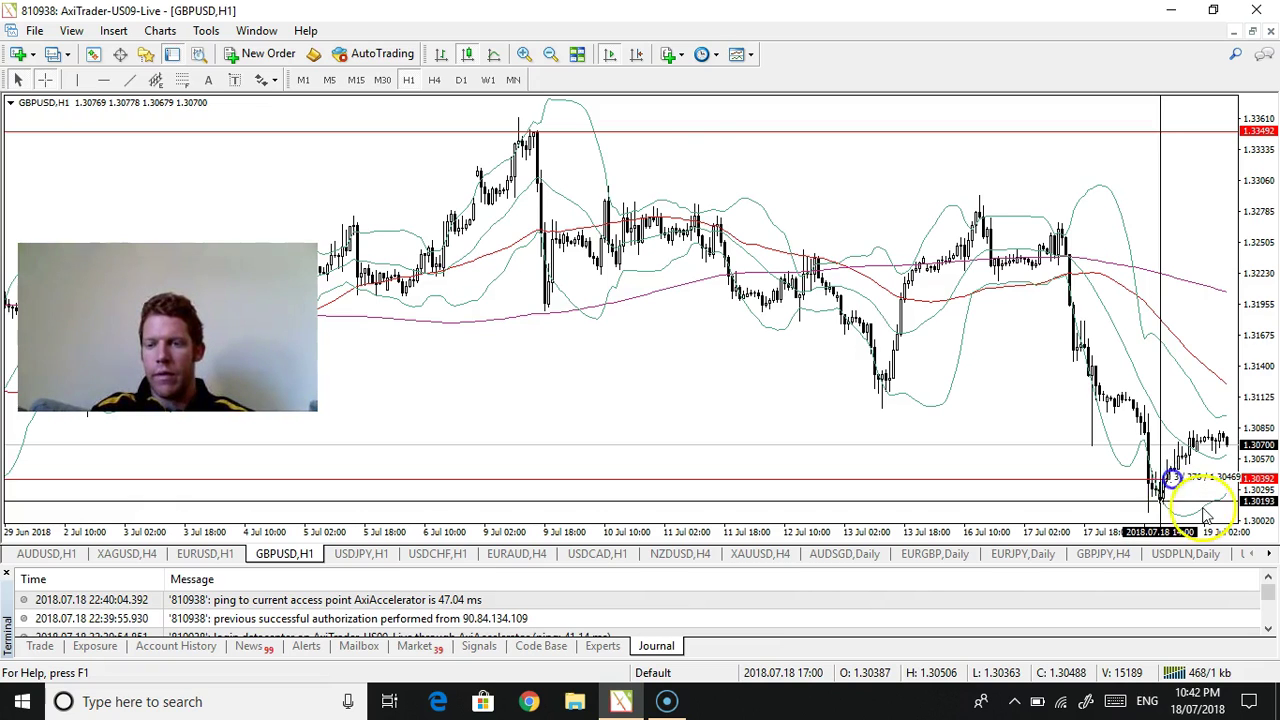
# Cancel the crosshair, then measure the rise from the latest GBPUSD hourly low.
pyautogui.press('Escape')
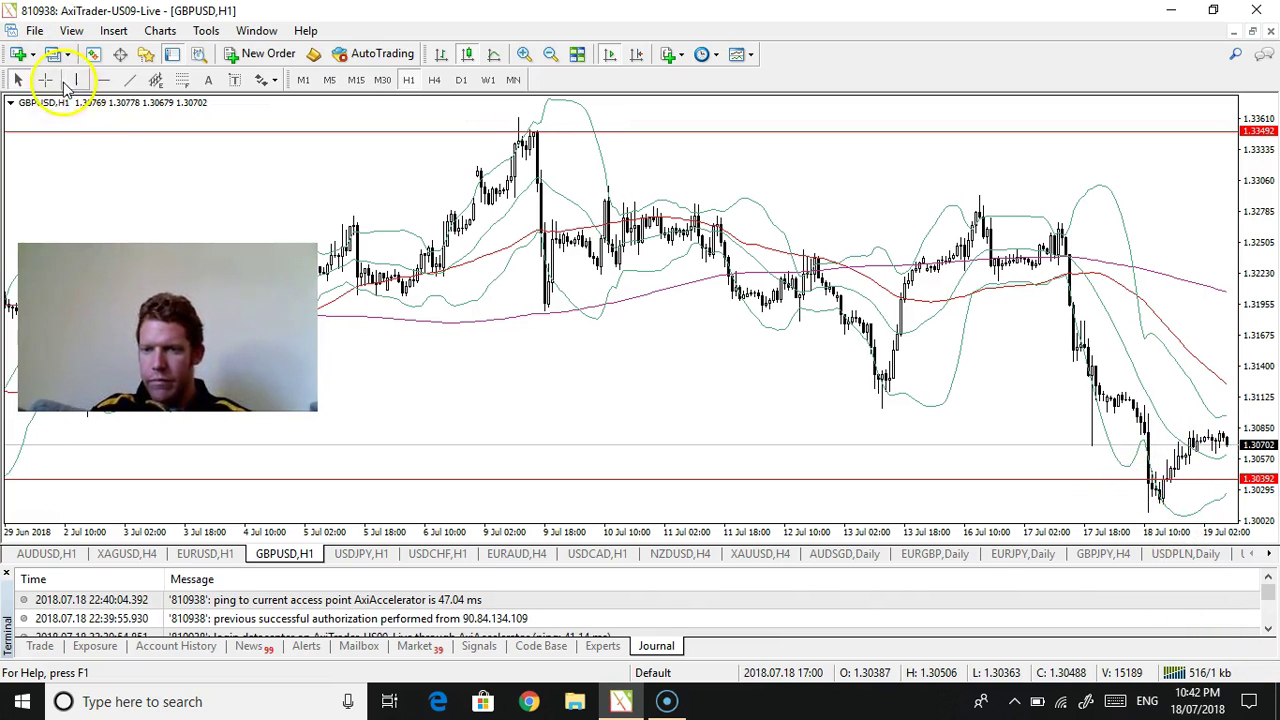
pyautogui.click(45, 80)
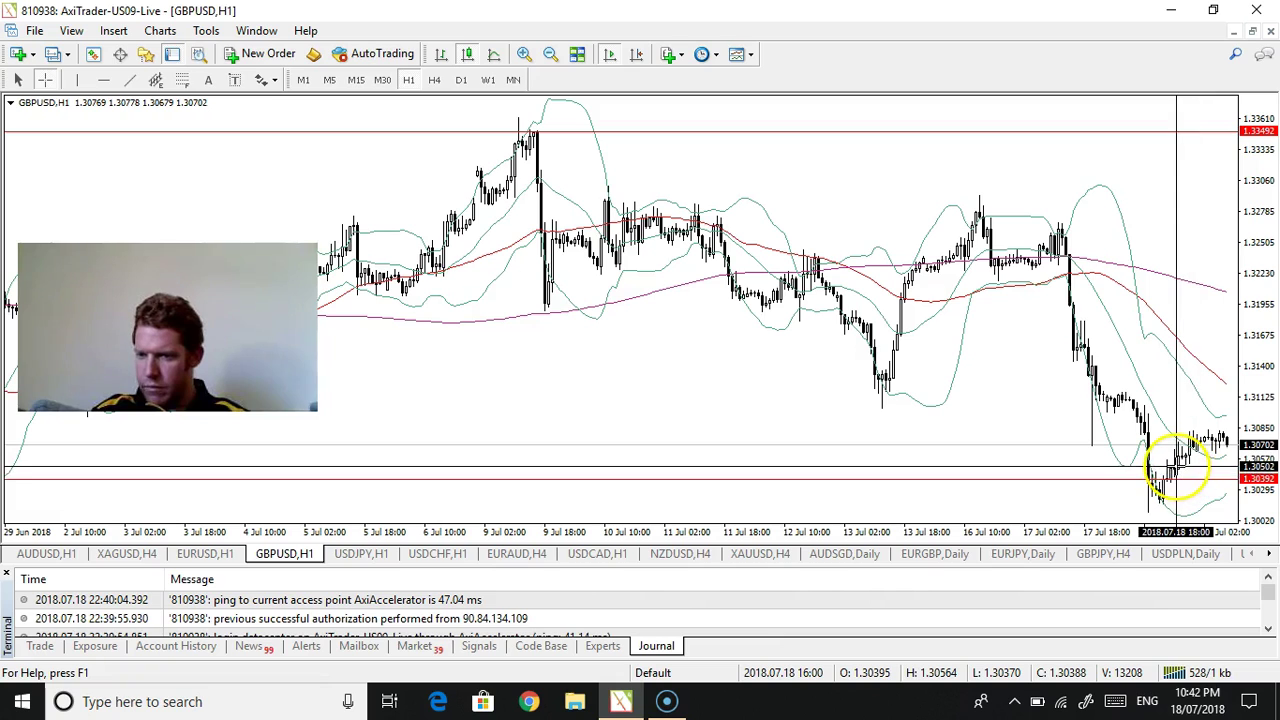
pyautogui.moveTo(1177, 468); pyautogui.dragTo(1222, 433)
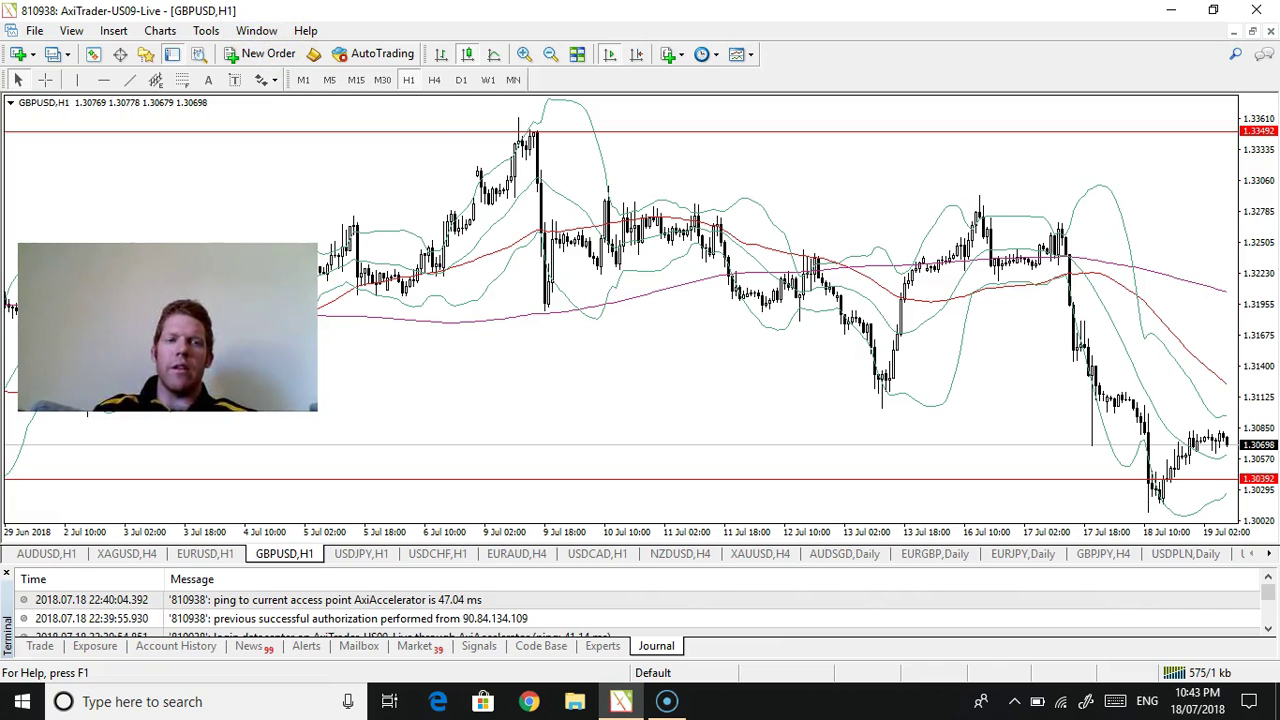
# Switch to the USDJPY,H1 chart from the Window menu.
pyautogui.click(262, 32)
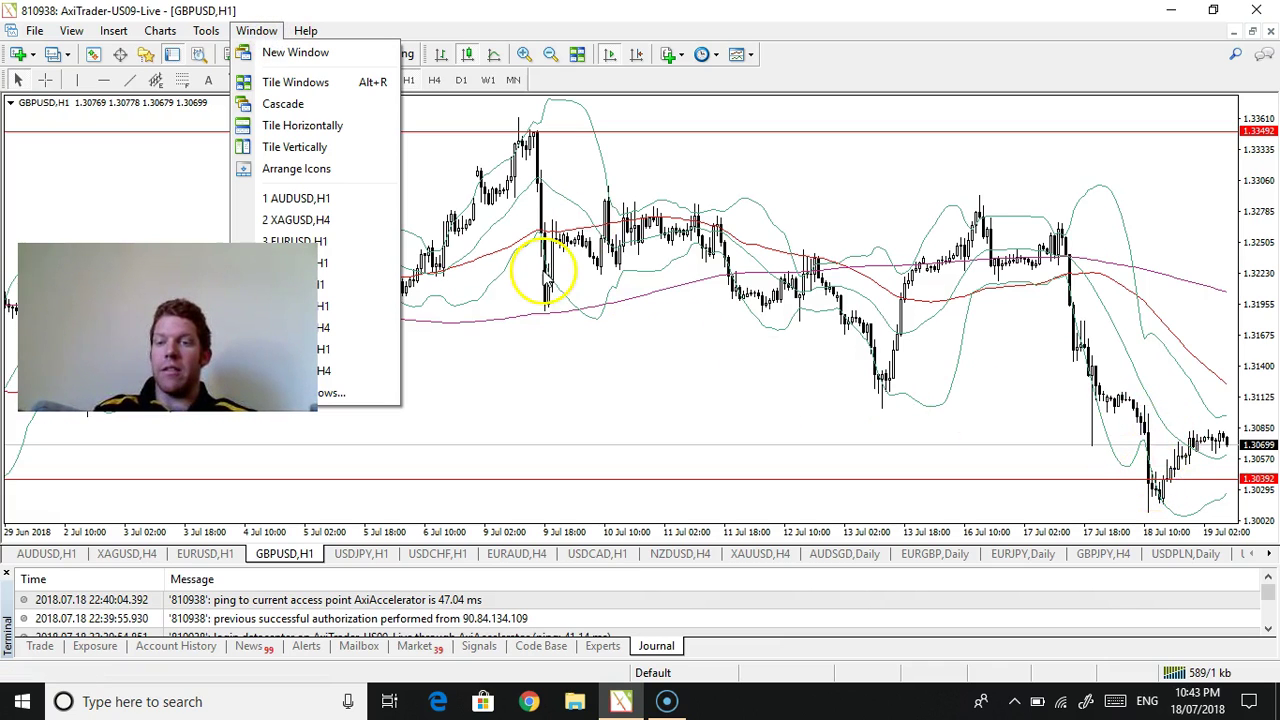
pyautogui.press('Escape')
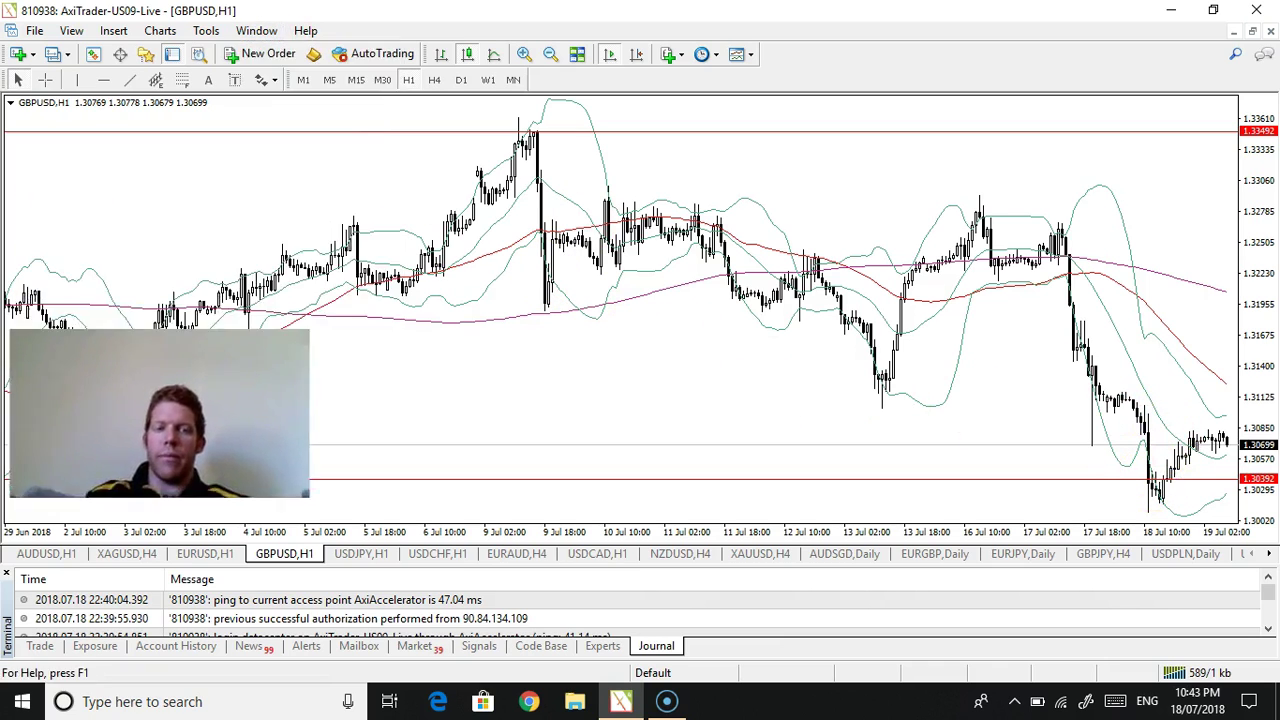
pyautogui.click(257, 31)
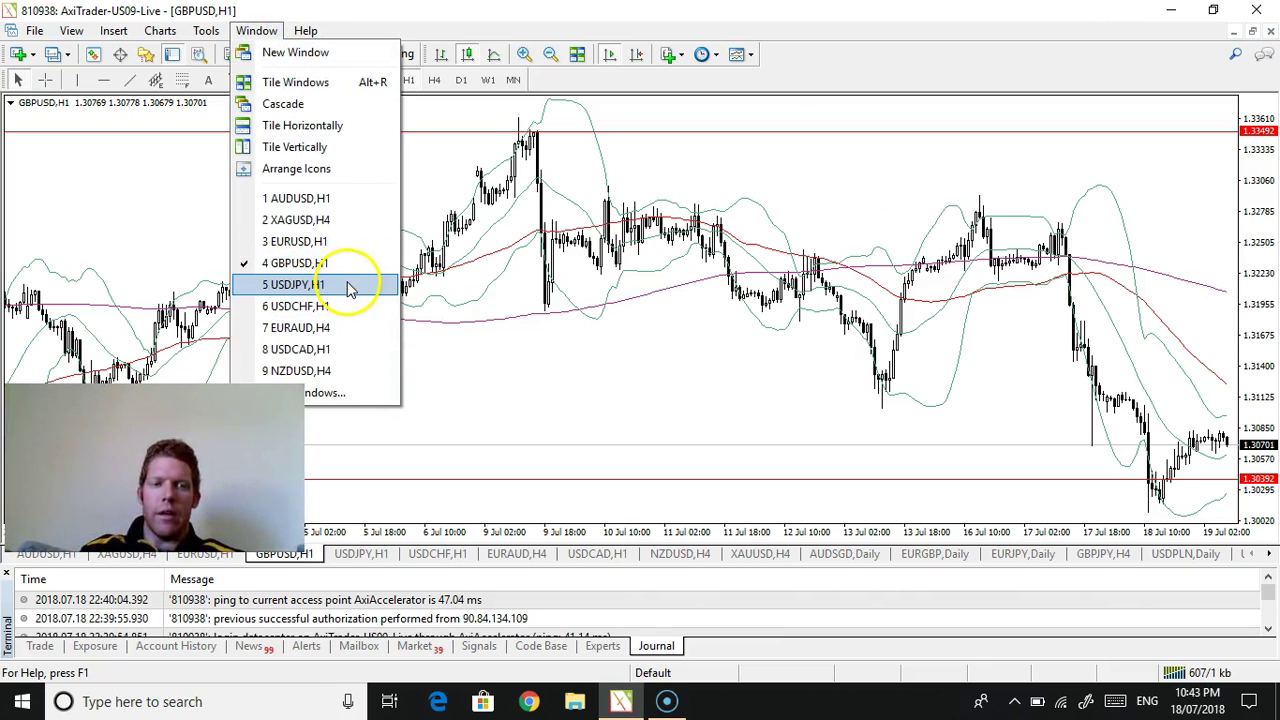
pyautogui.click(350, 287)
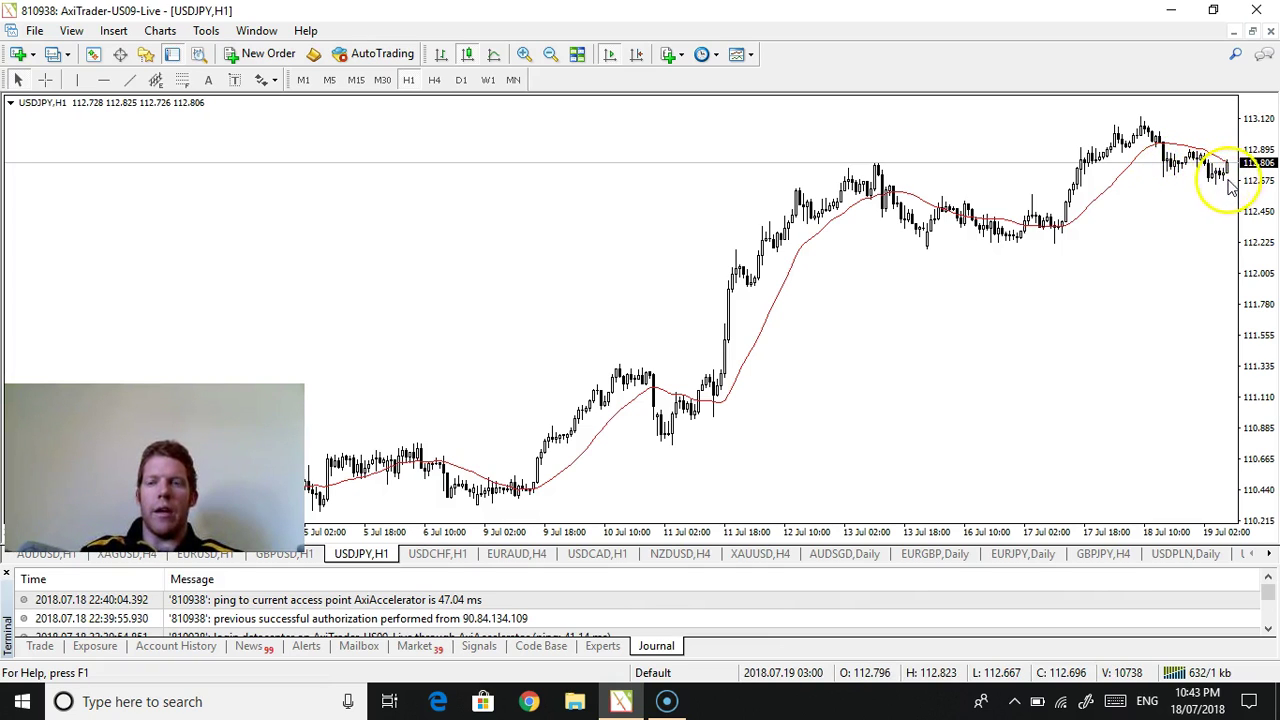
# Compare USDJPY on H4 and H1 candles twice, ending on H1.
pyautogui.click(441, 84)
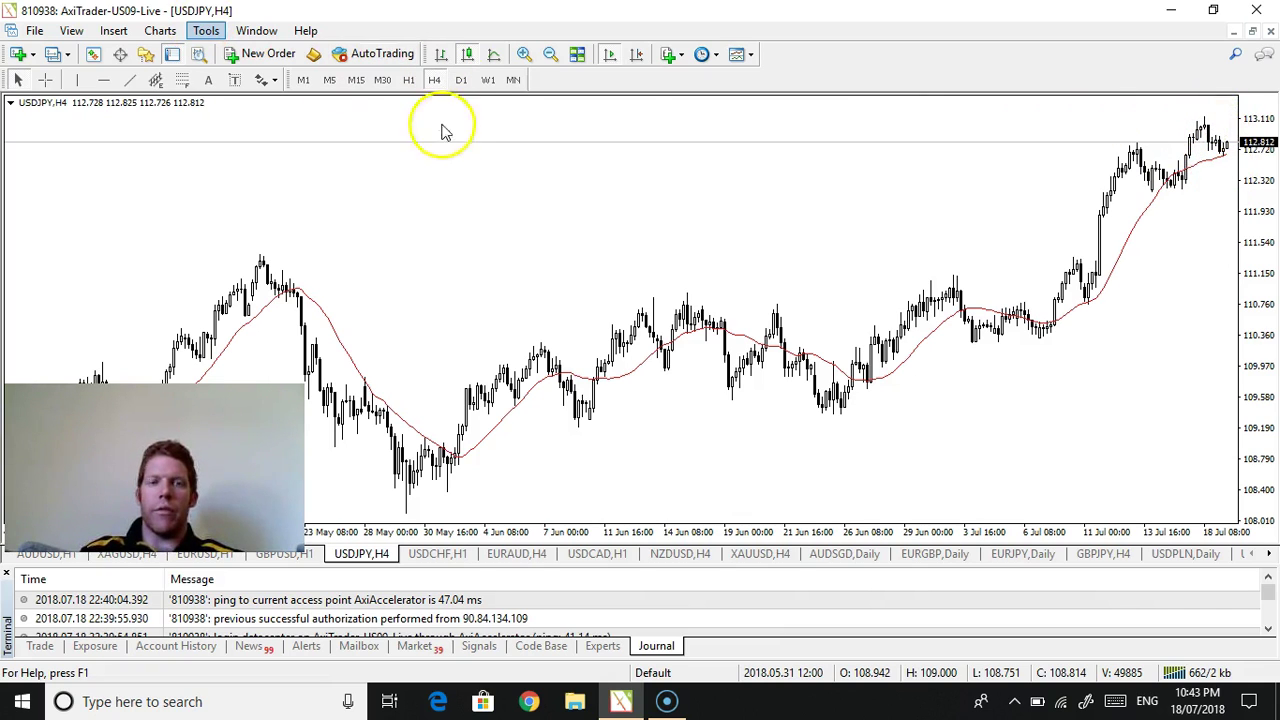
pyautogui.click(409, 80)
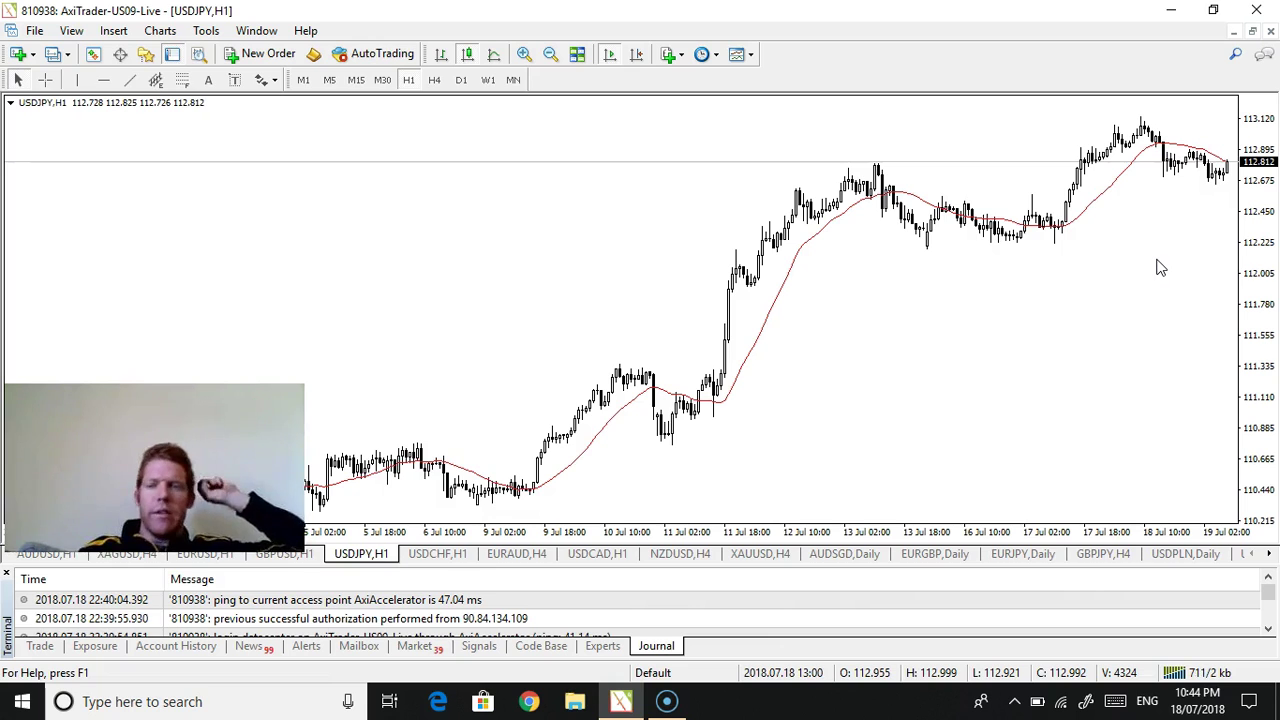
pyautogui.click(435, 82)
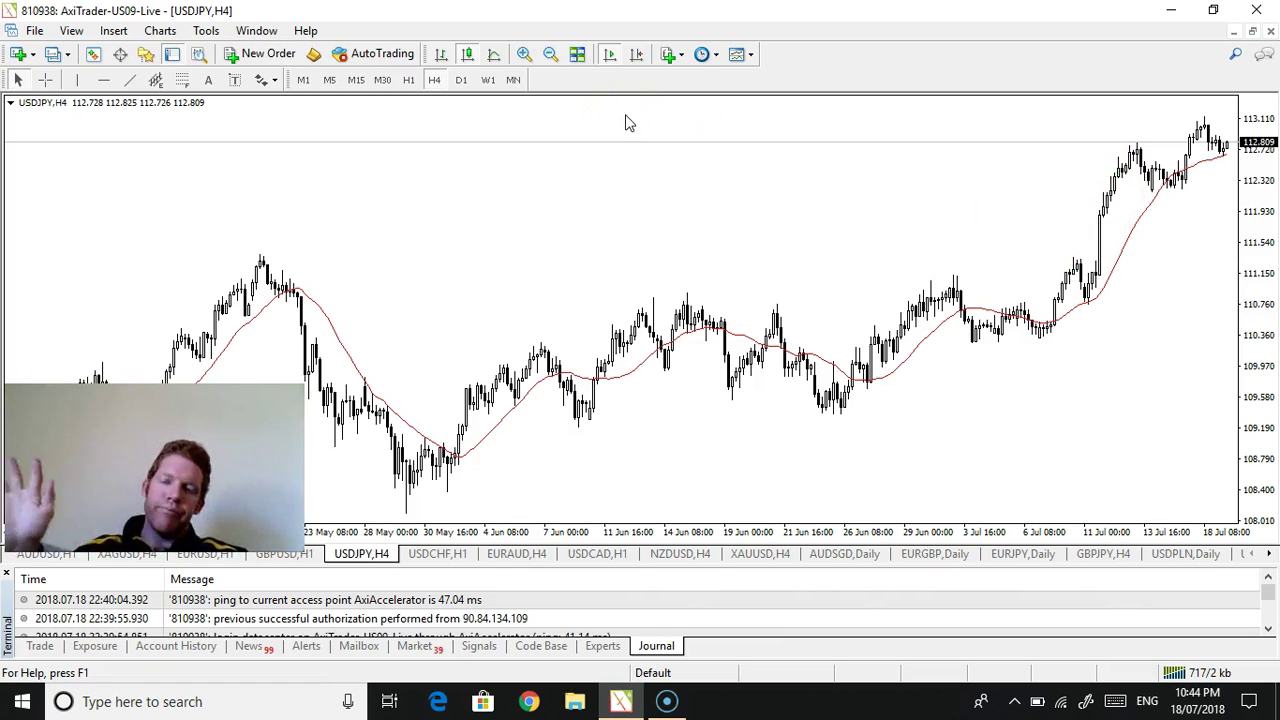
pyautogui.click(408, 80)
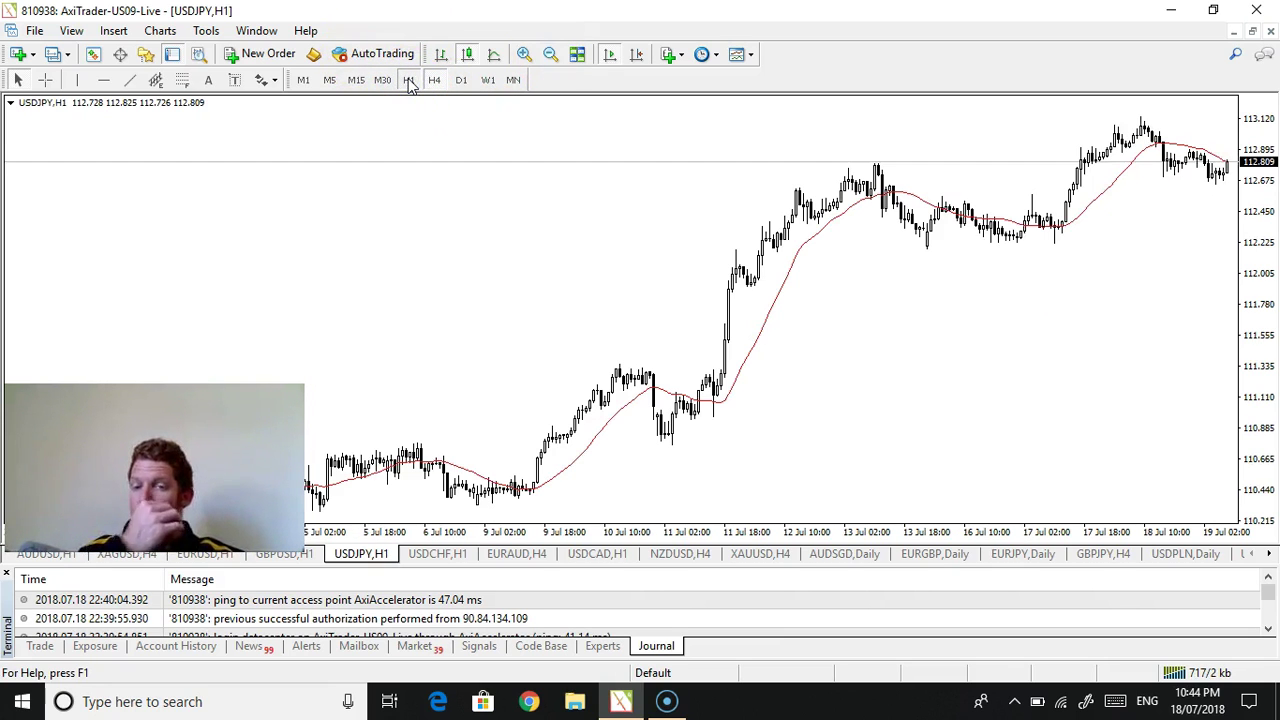
# Switch to the EURUSD,H1 chart and scroll back into earlier price history.
pyautogui.click(258, 34)
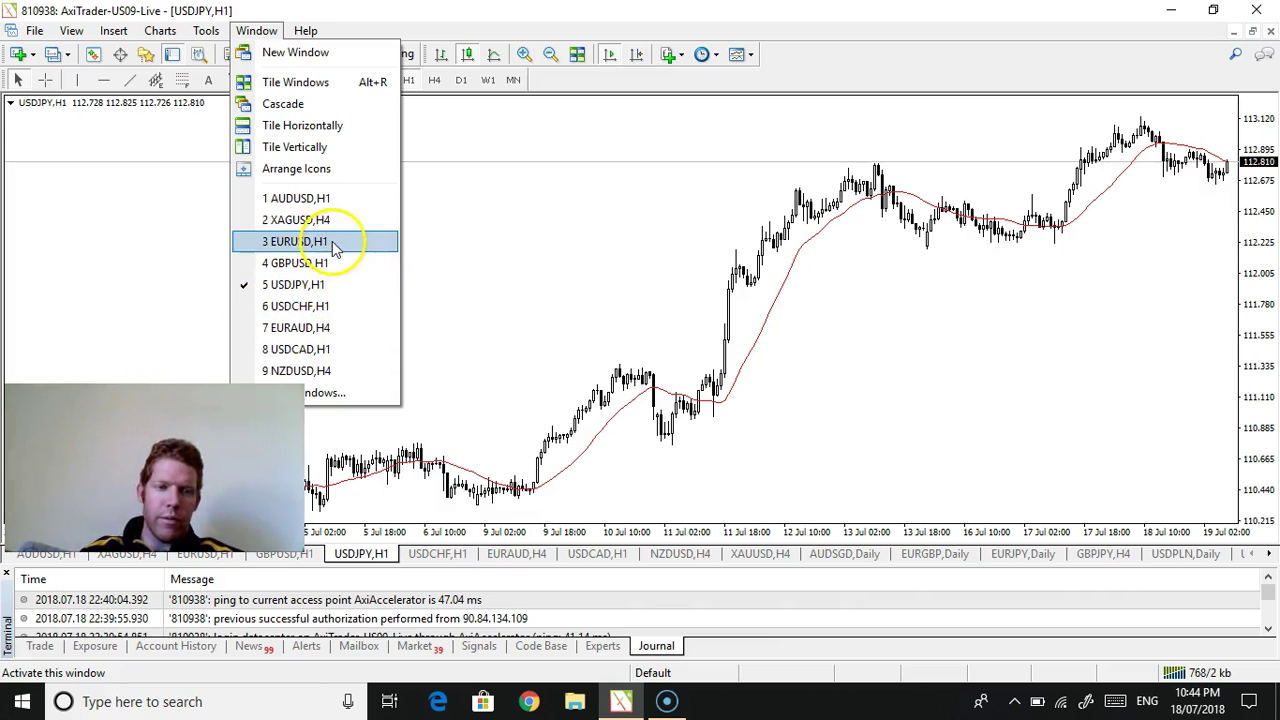
pyautogui.click(335, 245)
pyautogui.moveTo(335, 248); pyautogui.dragTo(618, 278)
pyautogui.scroll(3, 618, 278)
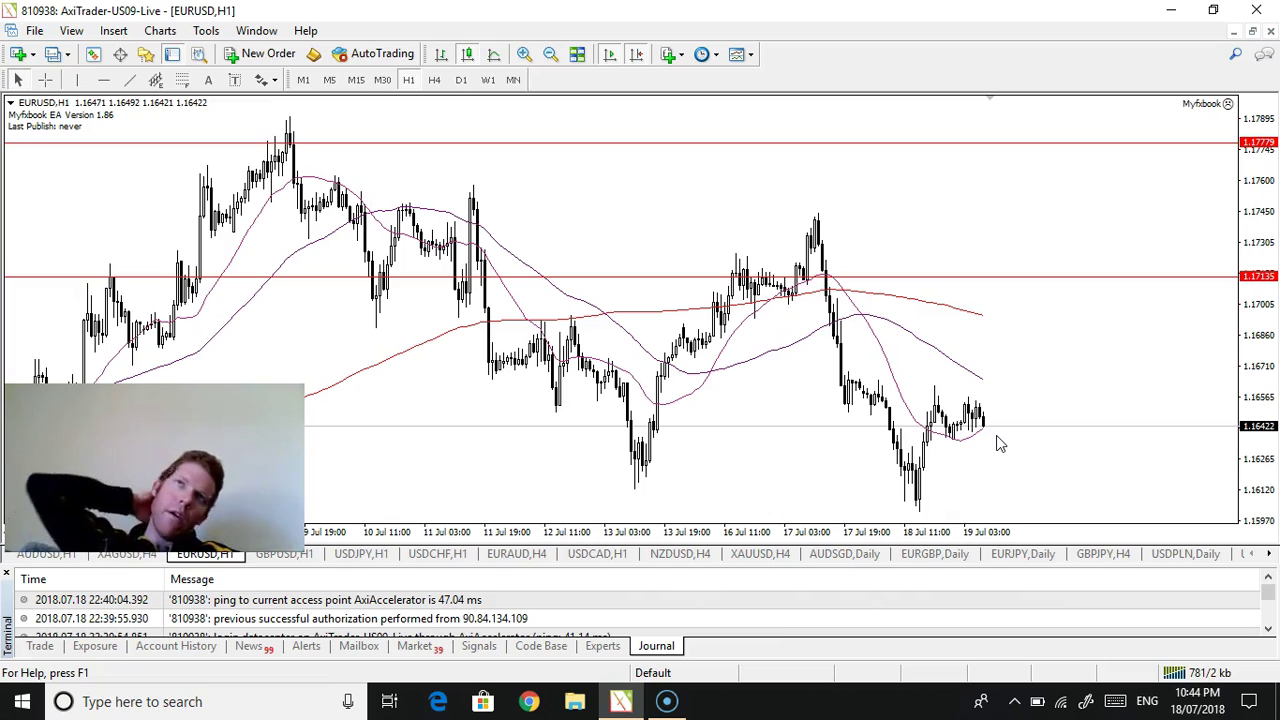
pyautogui.click(268, 34)
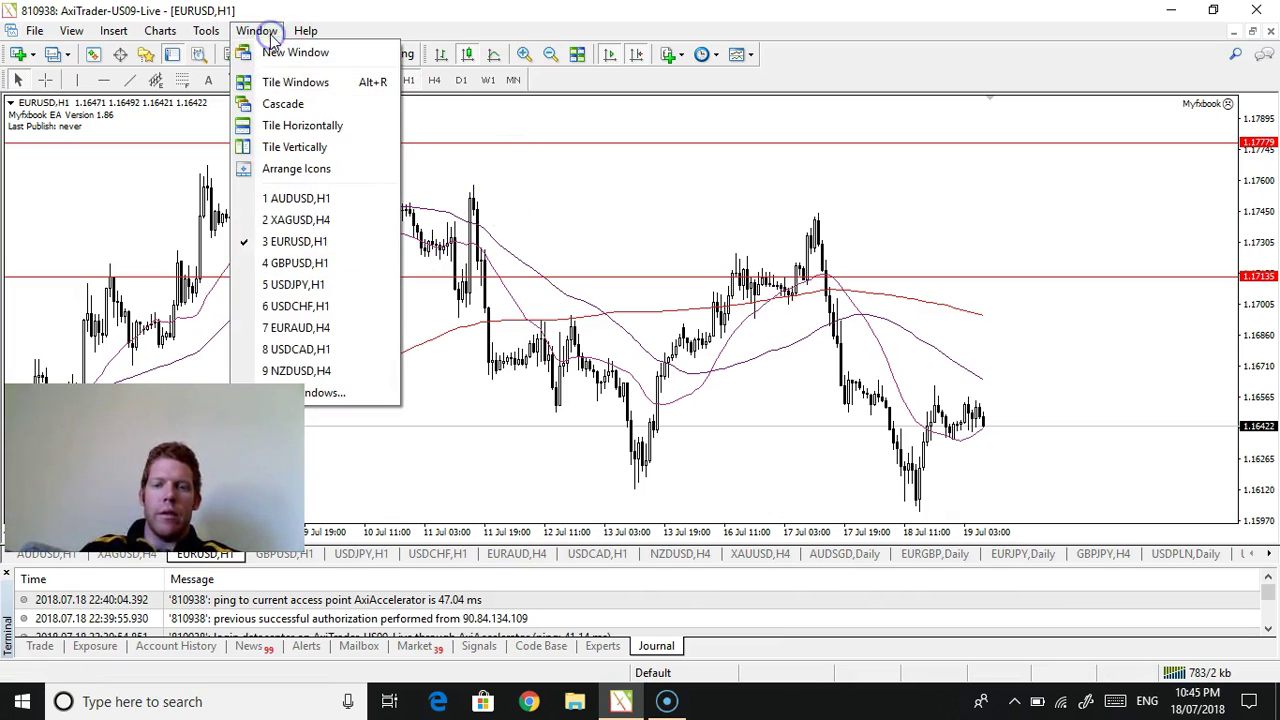
# Switch to the USDCAD,H1 chart.
pyautogui.click(367, 357)
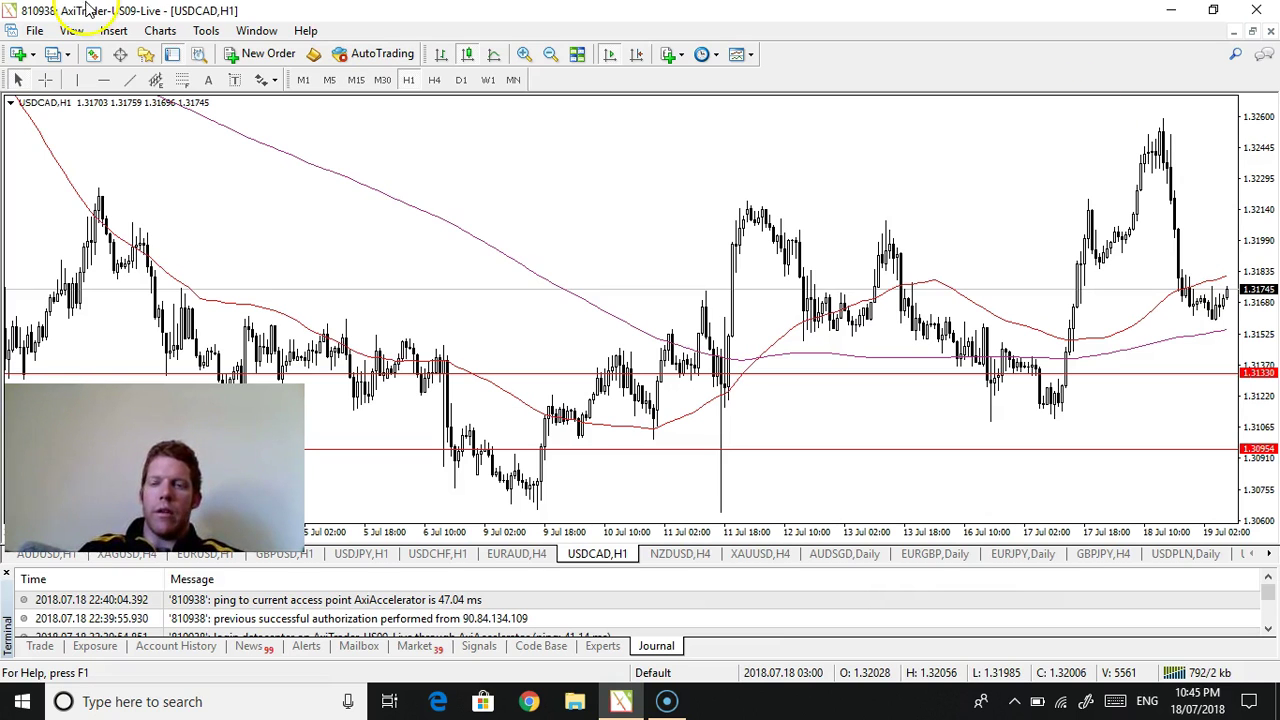
pyautogui.click(254, 31)
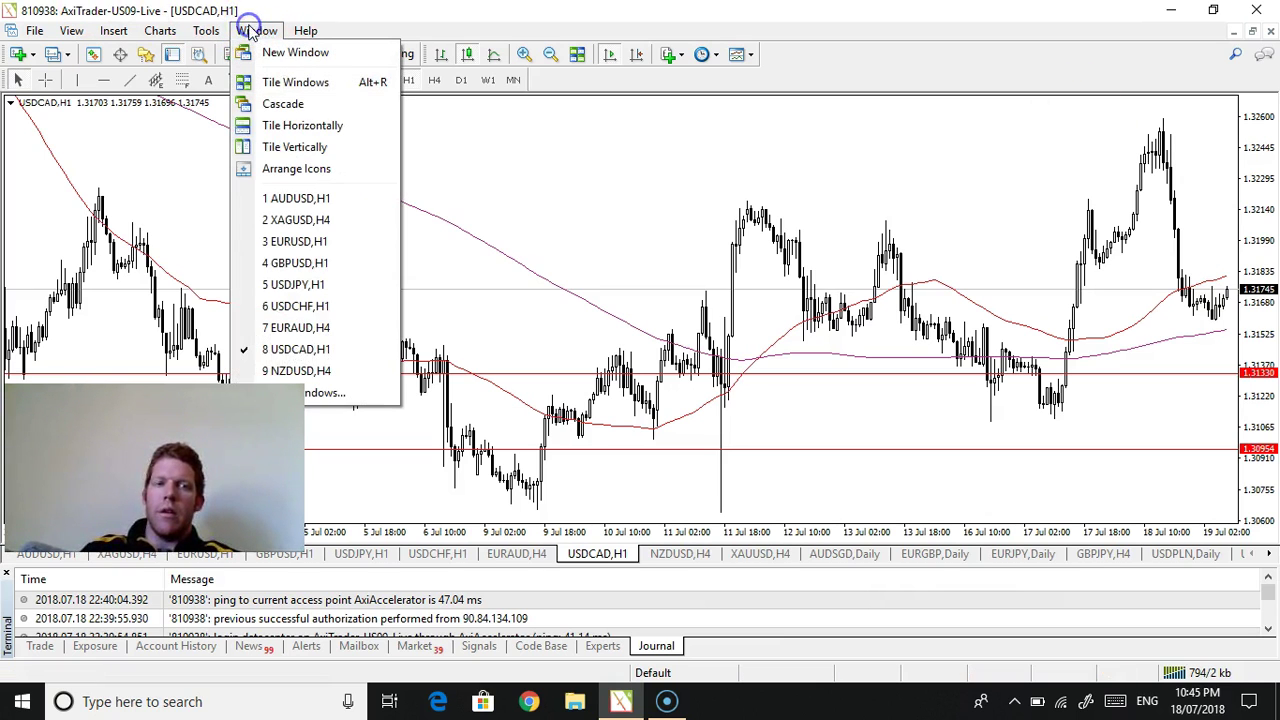
# Switch to the USDCHF,H1 chart.
pyautogui.click(351, 306)
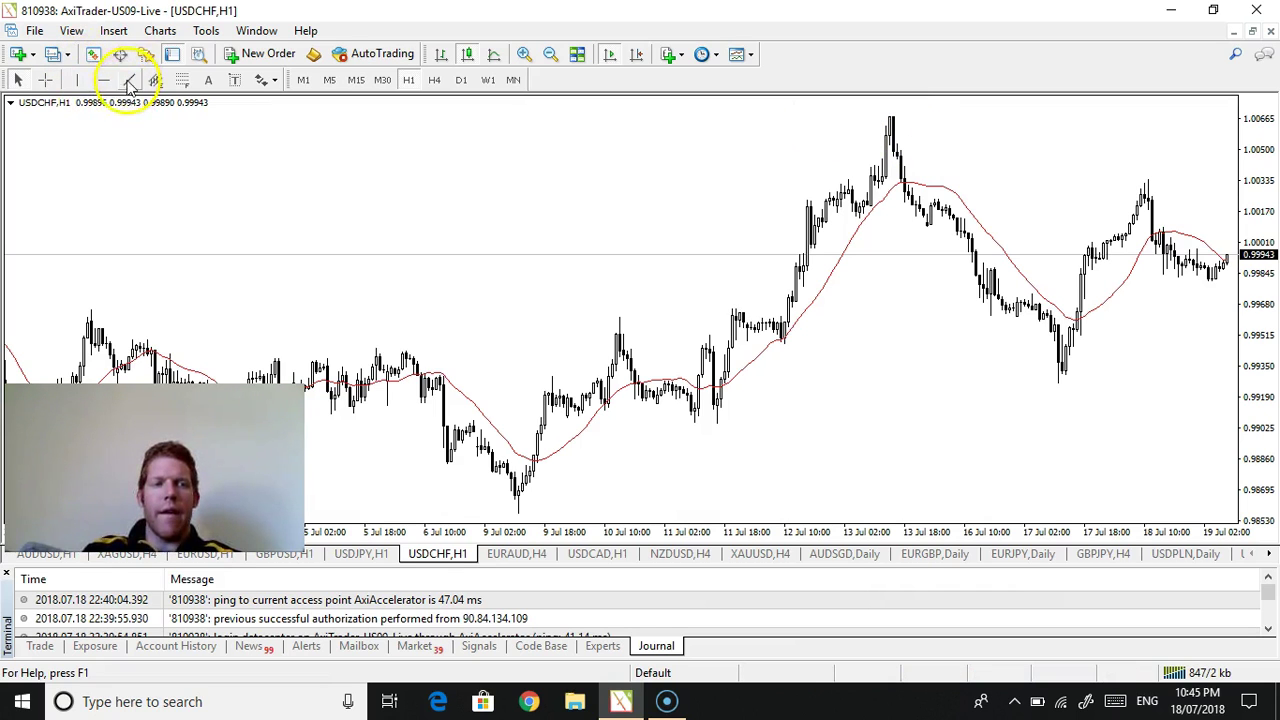
# Draw a first downward trendline across the recent USDCHF highs.
pyautogui.click(77, 80)
pyautogui.click(976, 122)
pyautogui.moveTo(976, 122)
pyautogui.mouseDown()
pyautogui.moveTo(951, 120)
pyautogui.moveTo(1071, 143)
pyautogui.moveTo(1057, 145)
pyautogui.mouseUp()
pyautogui.doubleClick(1058, 146)
pyautogui.doubleClick(976, 117)
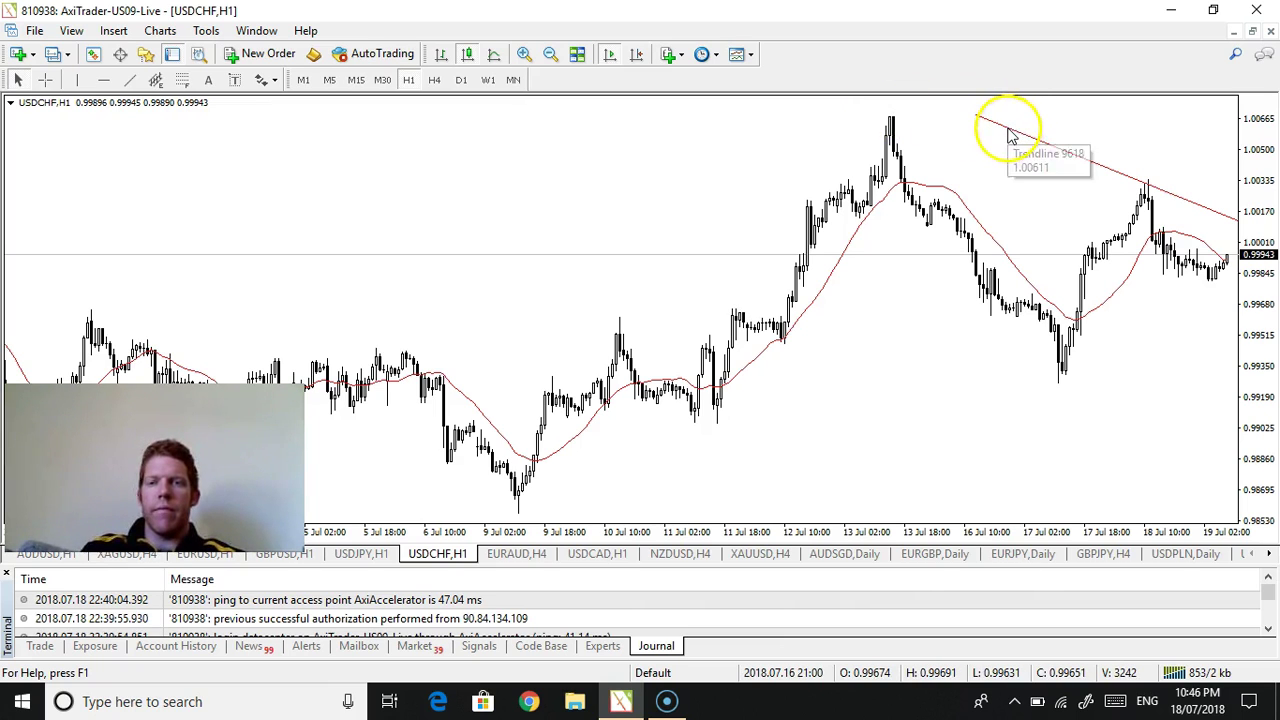
# Delete the misplaced trendline and redraw it from the 13 Jul high through the 18 Jul high.
pyautogui.rightClick(1006, 125)
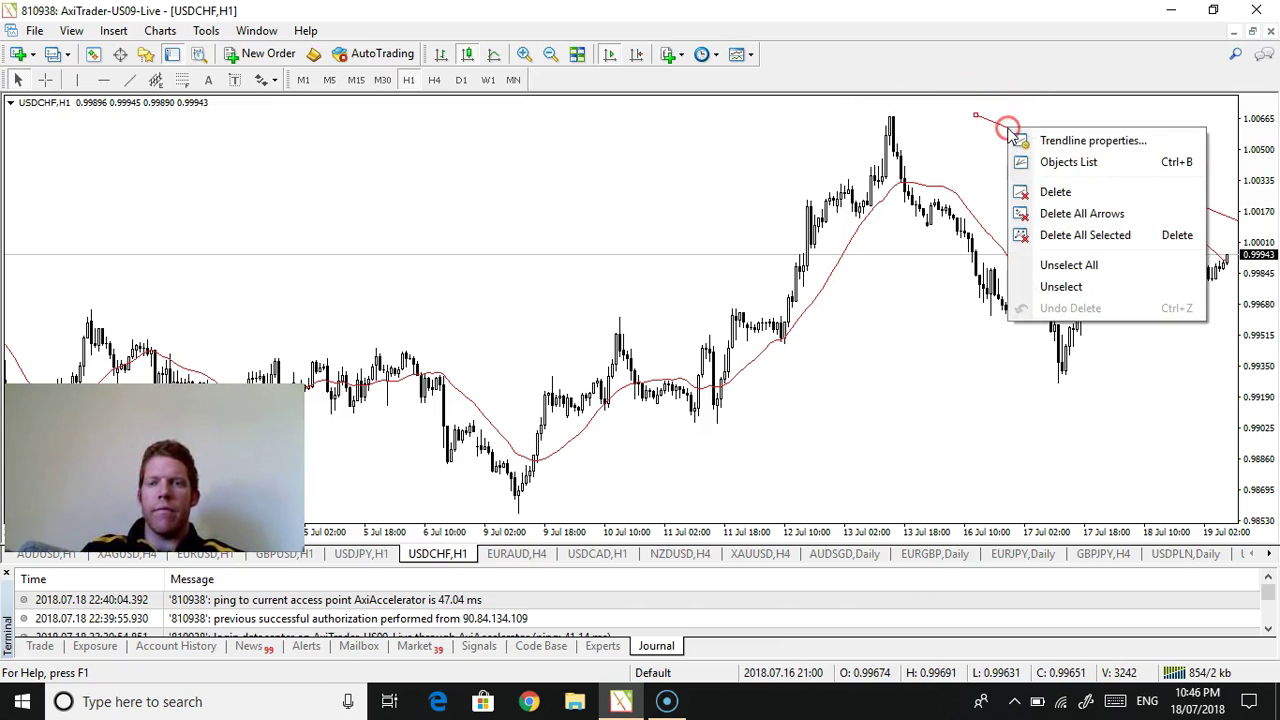
pyautogui.click(1056, 191)
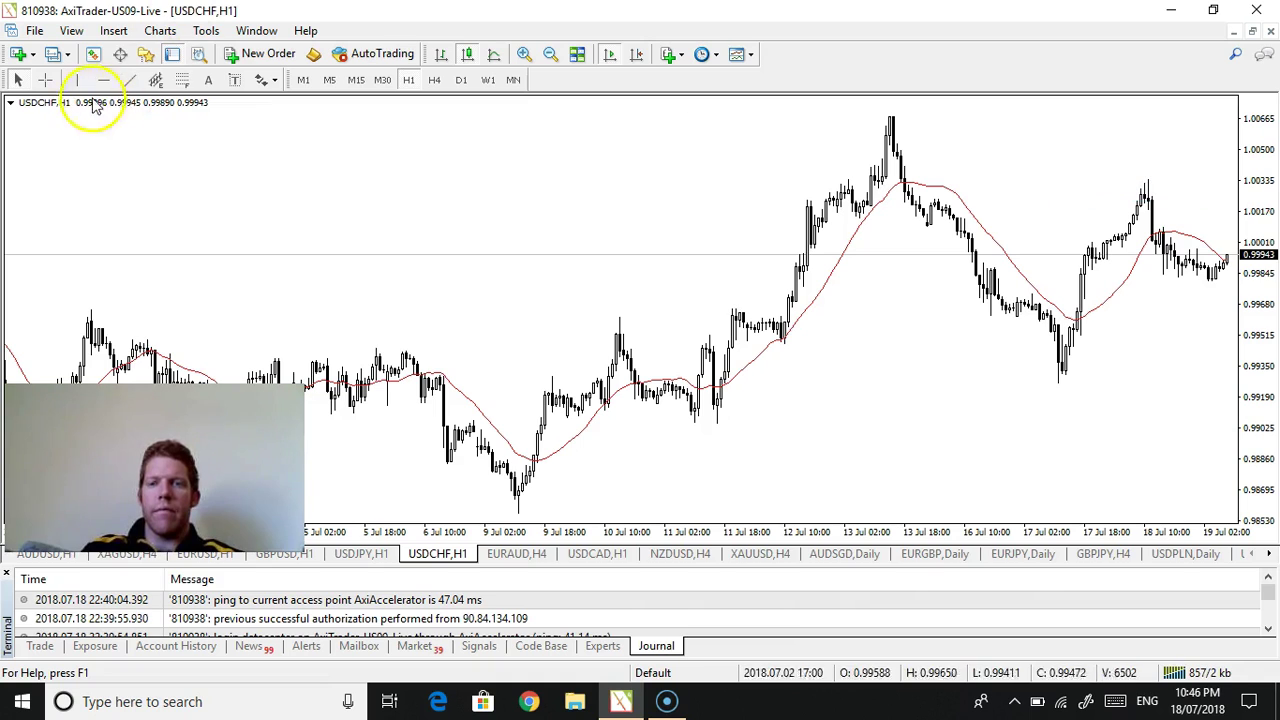
pyautogui.click(131, 80)
pyautogui.moveTo(884, 120); pyautogui.dragTo(940, 140)
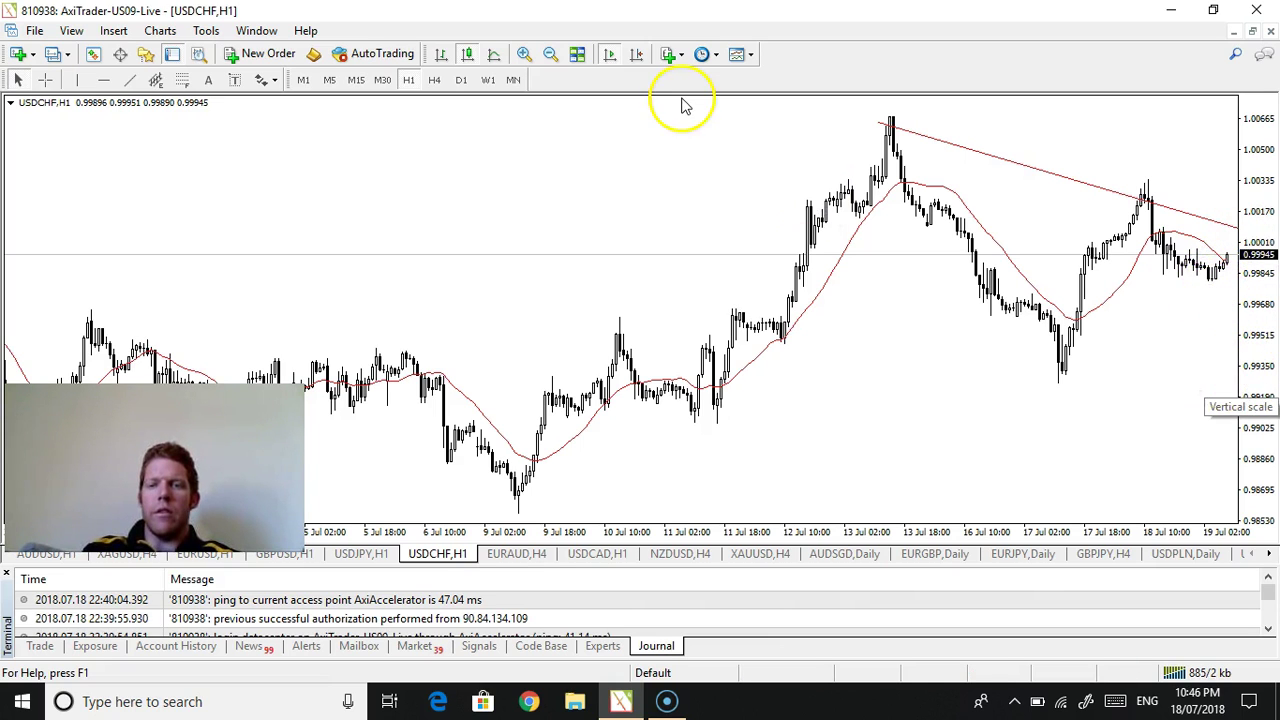
# Look over the NZDUSD,H4 chart, then switch to the AUDUSD,H1 chart.
pyautogui.click(254, 30)
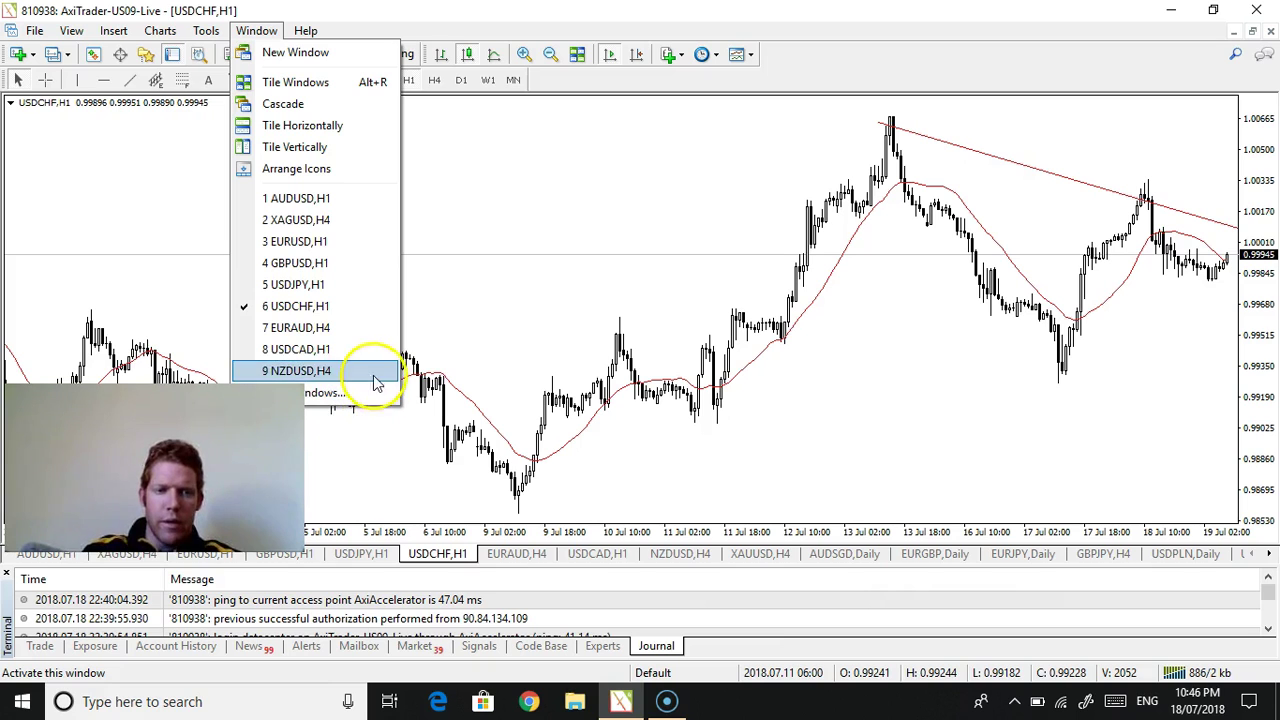
pyautogui.click(296, 371)
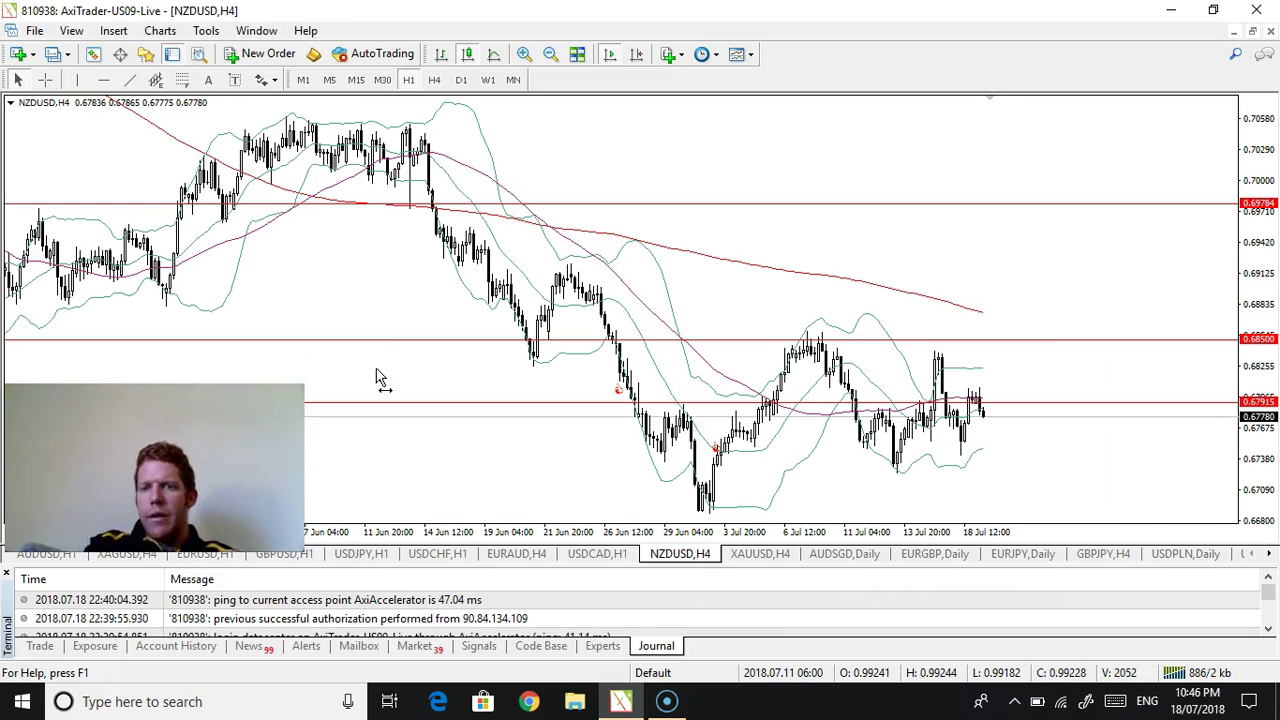
pyautogui.click(258, 31)
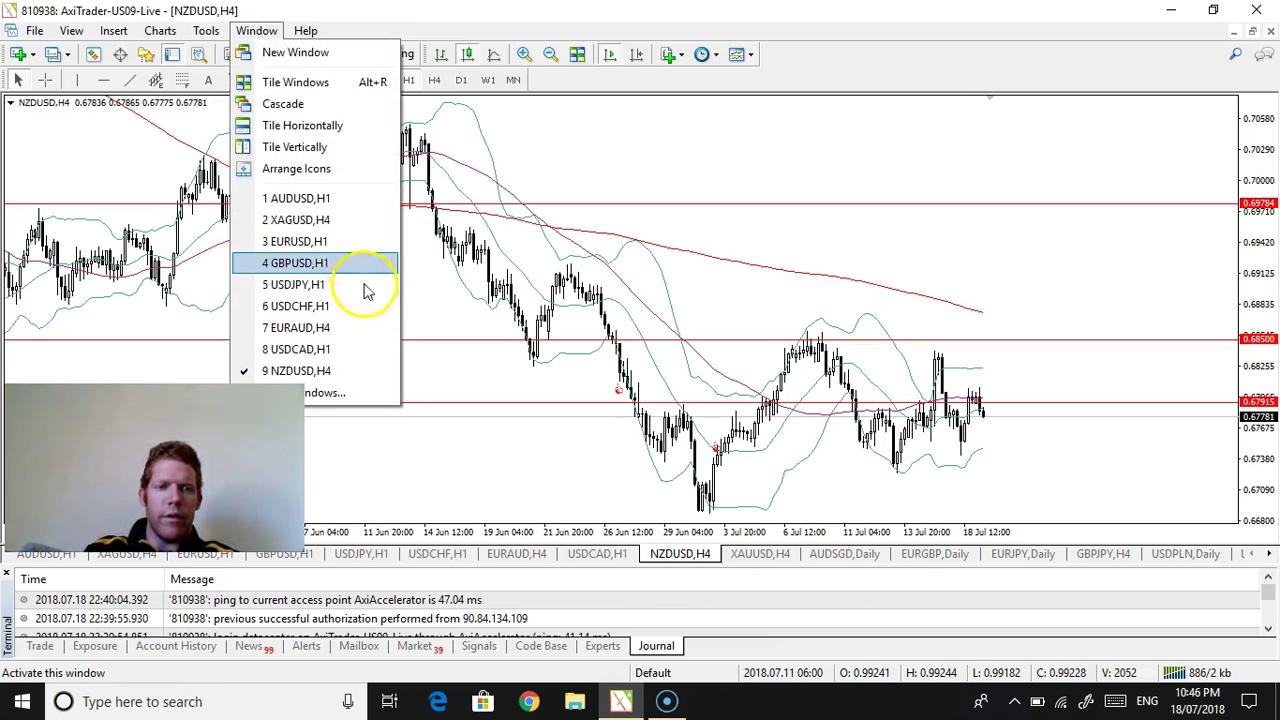
pyautogui.click(344, 197)
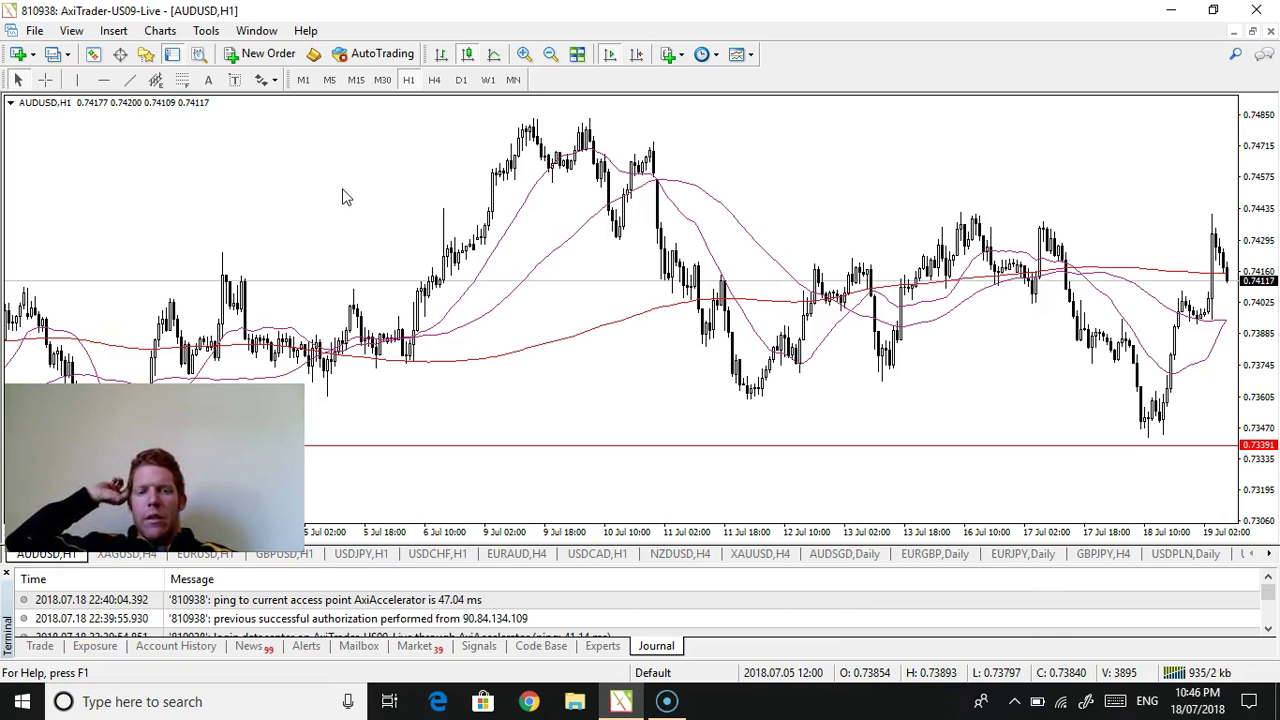
# Switch back to the GBPUSD,H1 chart via Window > 4 GBPUSD,H1.
pyautogui.click(259, 33)
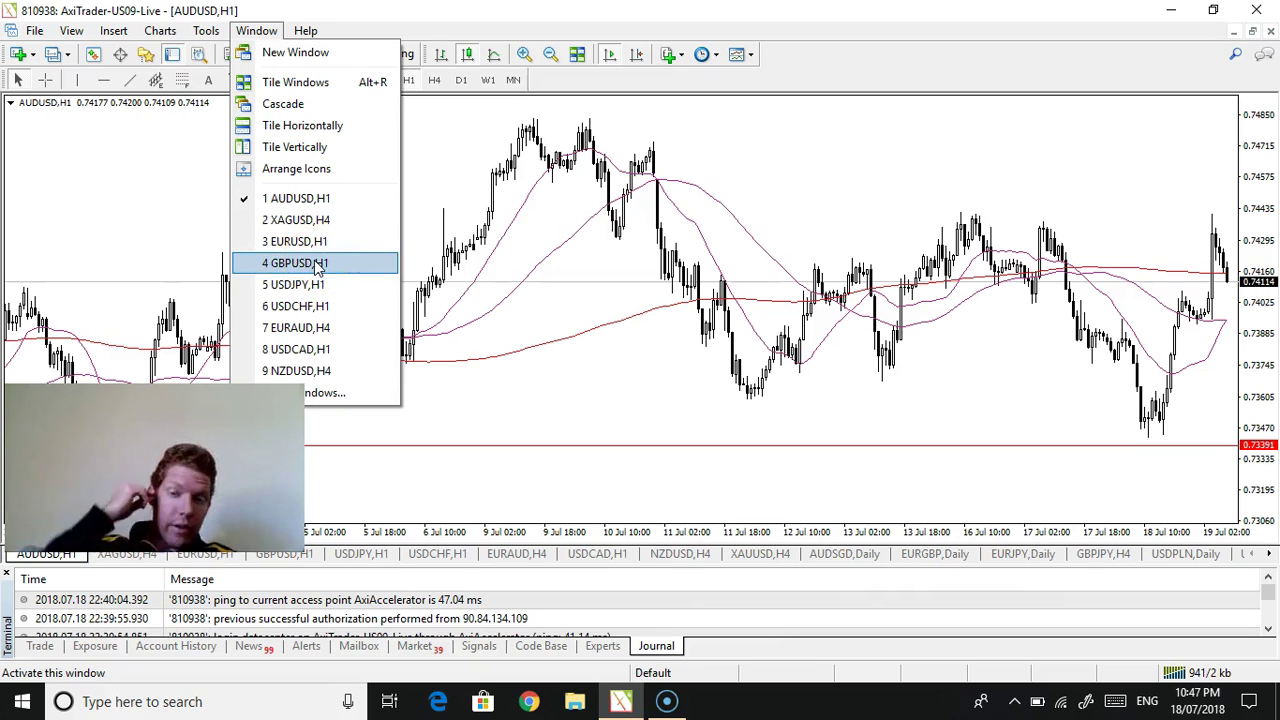
pyautogui.click(320, 263)
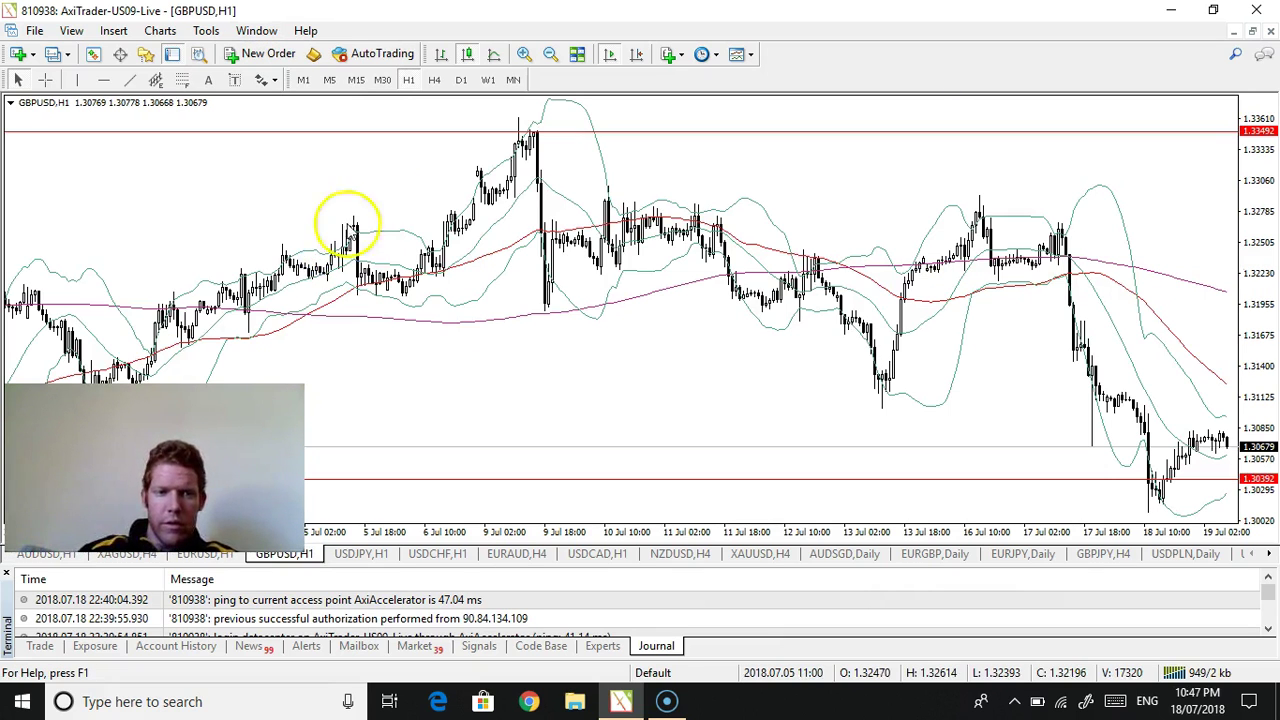